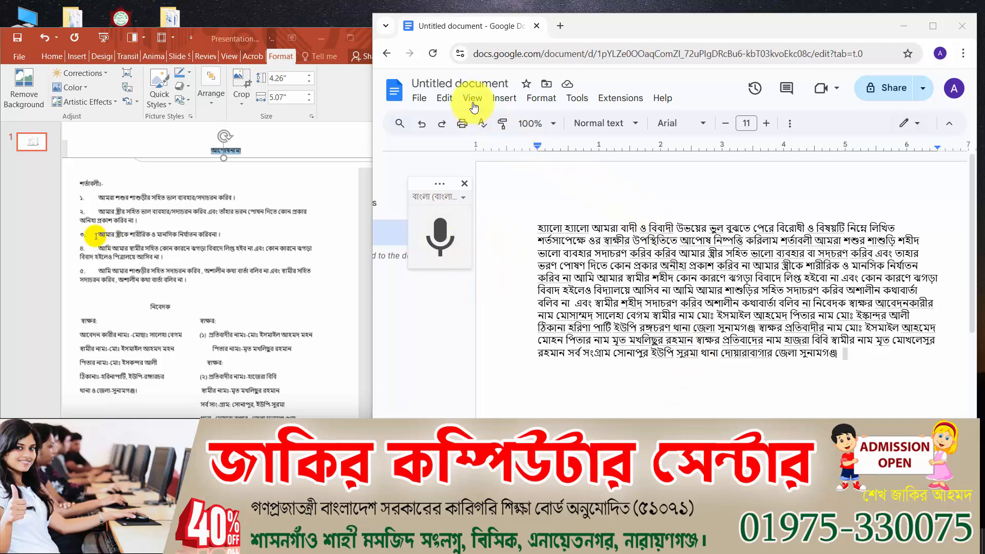
# Choose the Voice typing tool, and select and copy the entire dictated Bangla paragraph in the document
pyautogui.click(584, 103)
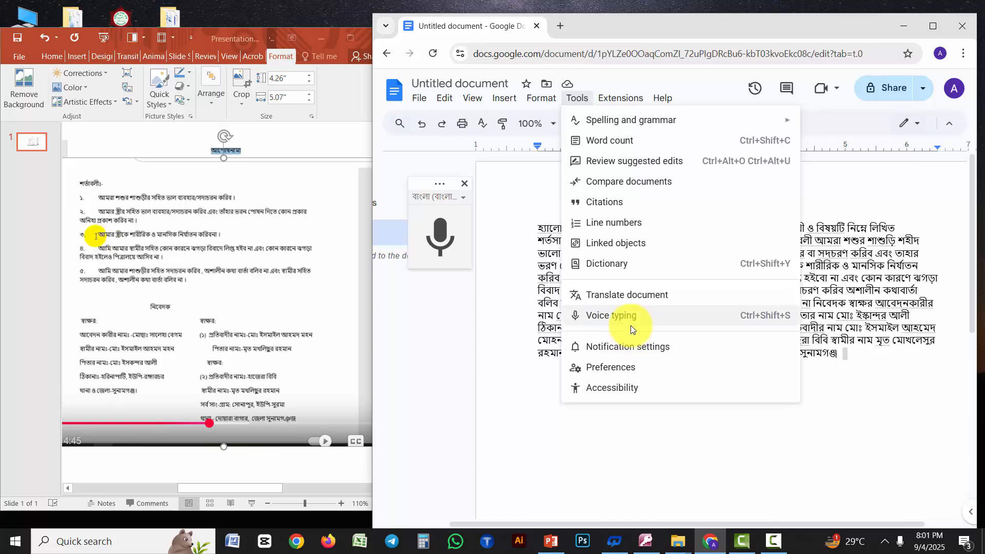
pyautogui.click(631, 325)
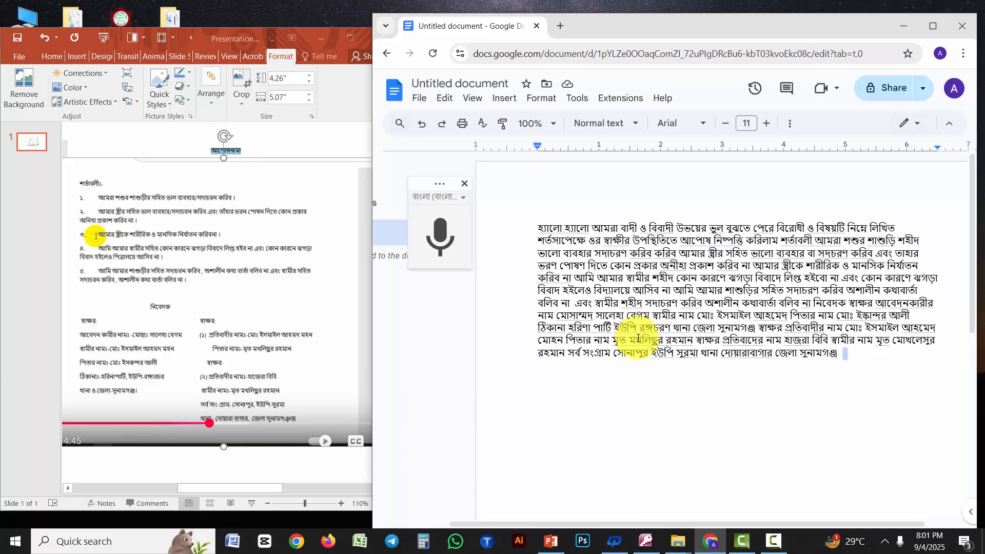
pyautogui.click(533, 224)
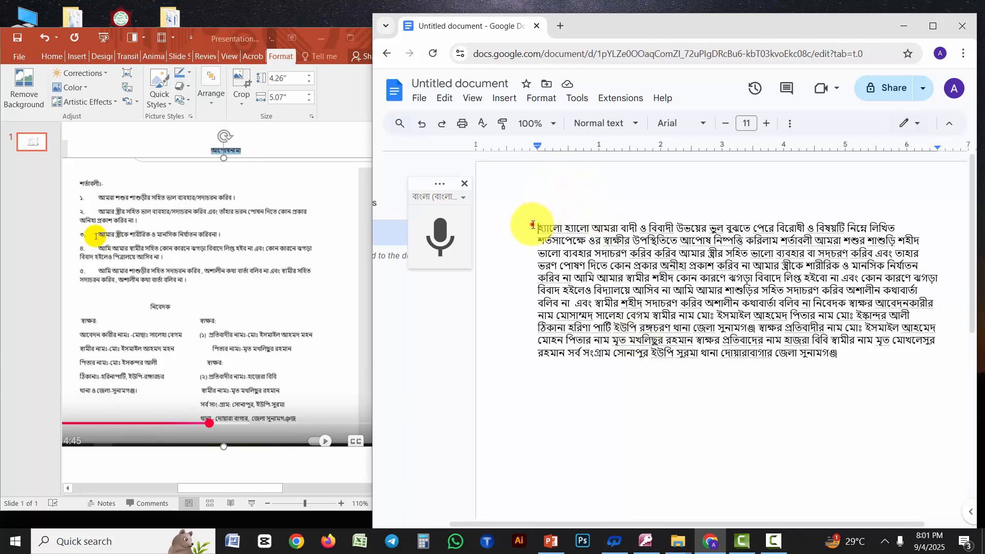
pyautogui.moveTo(533, 225); pyautogui.dragTo(902, 378)
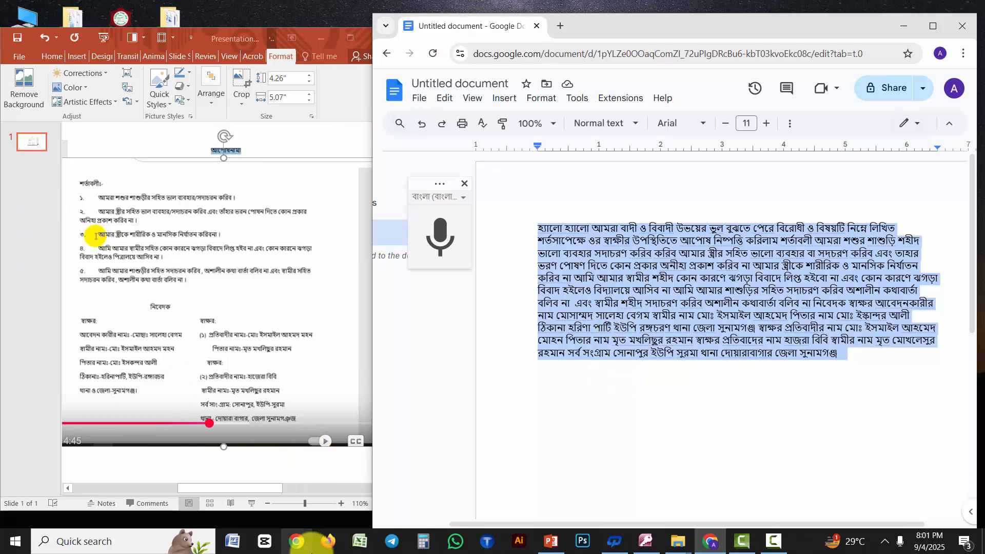
# Switch to Firefox, search Google for "unicode to bijoy" and open the Unicode To Bijoy Converter on banglaconverter.org
pyautogui.click(333, 542)
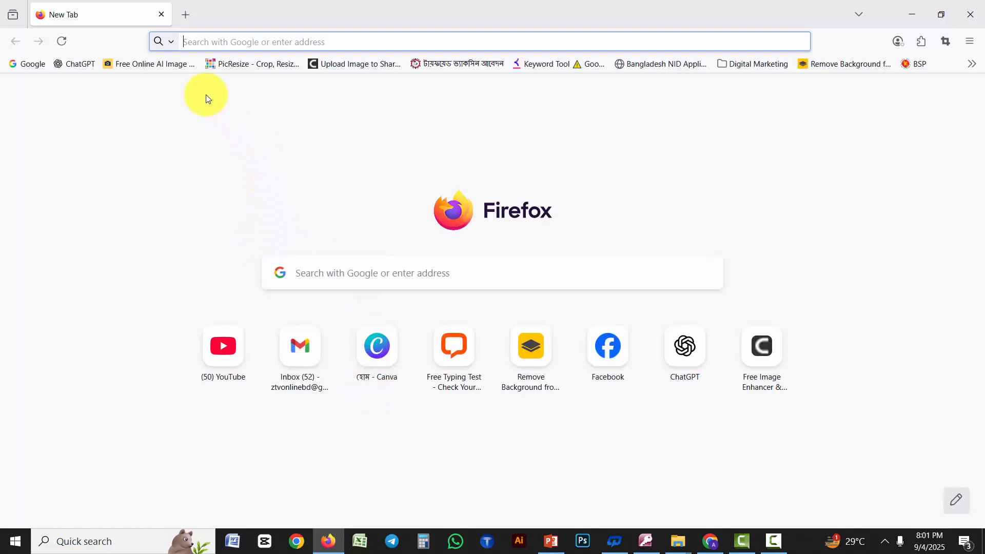
pyautogui.click(50, 64)
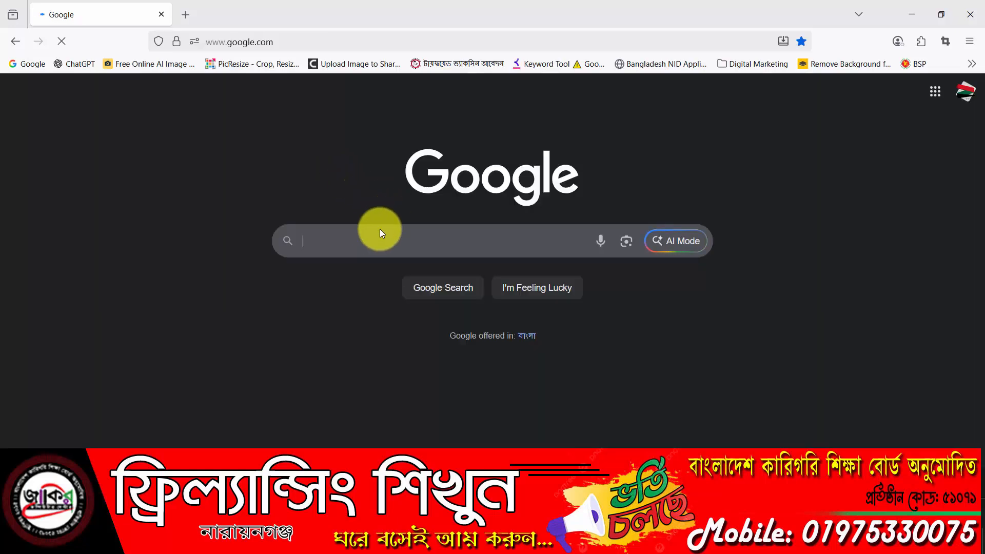
pyautogui.click(375, 231)
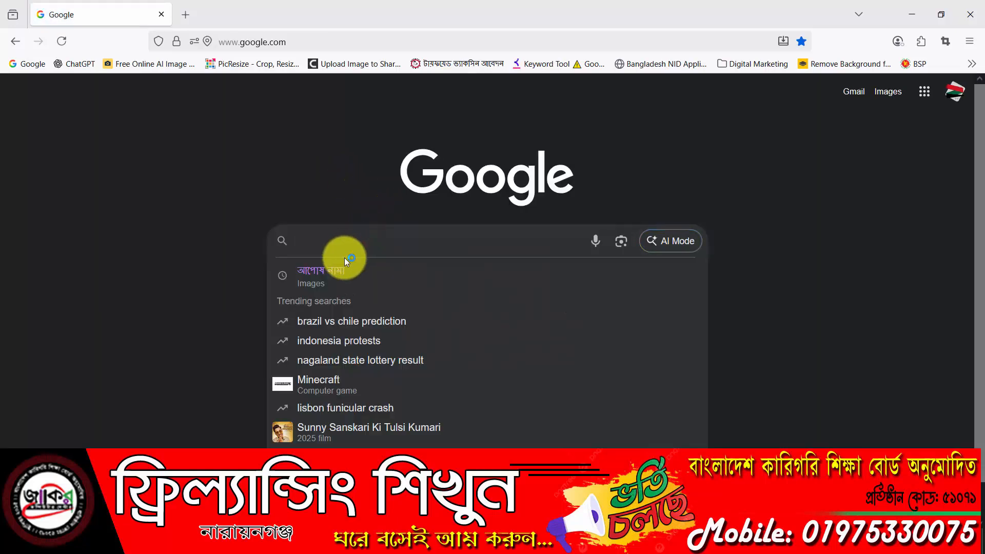
pyautogui.write('uni')
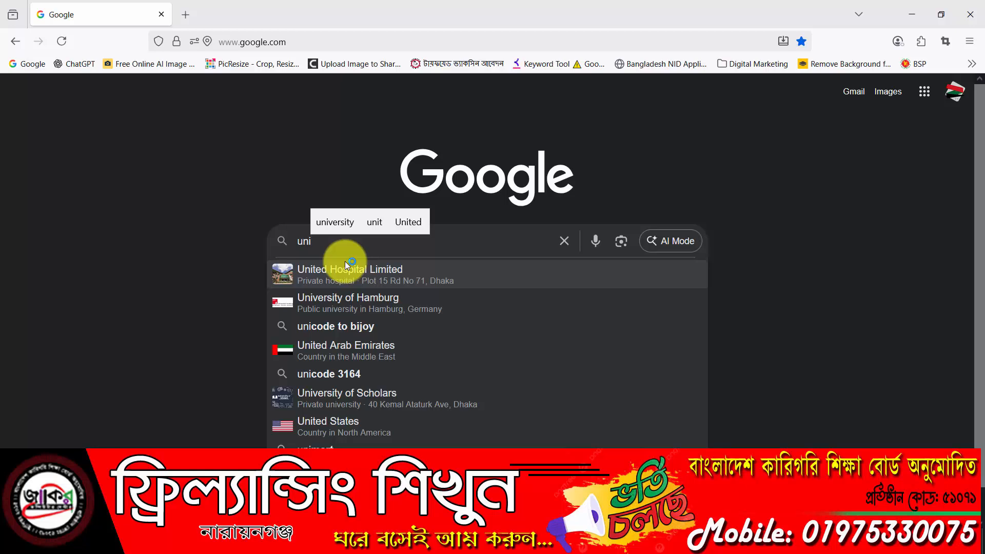
pyautogui.write('code')
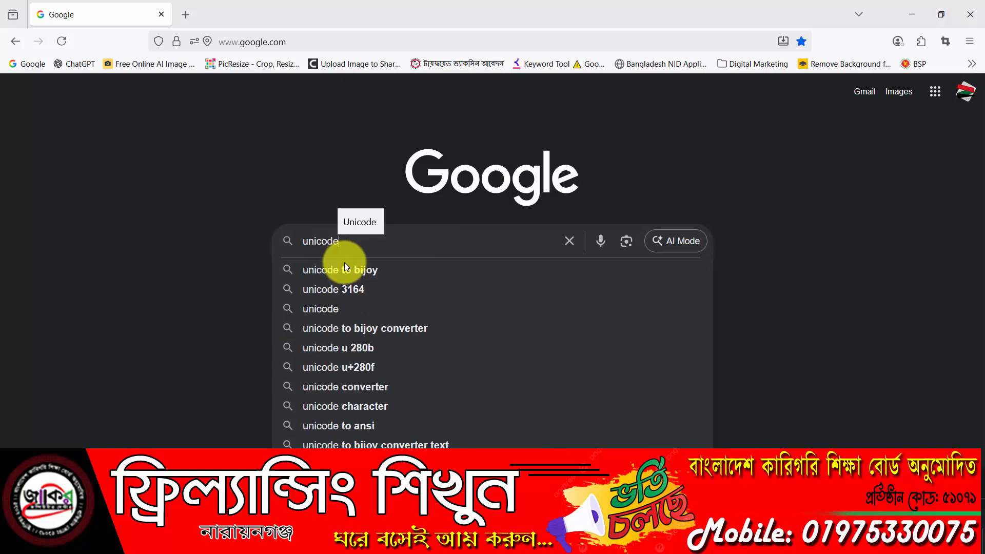
pyautogui.click(346, 269)
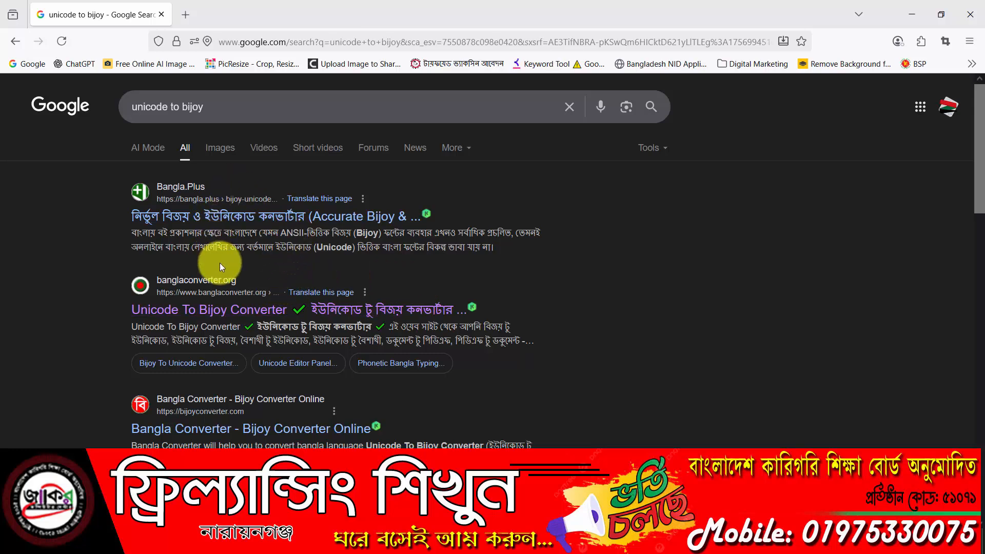
pyautogui.click(223, 312)
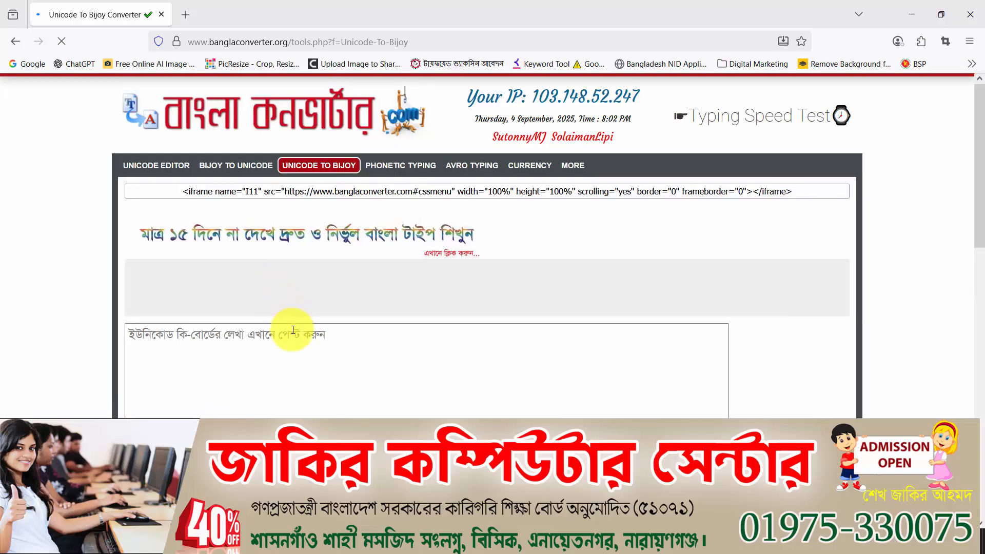
# Delete all of the old complaint text from the converter's Unicode input box
pyautogui.scroll(-3, 293, 340)
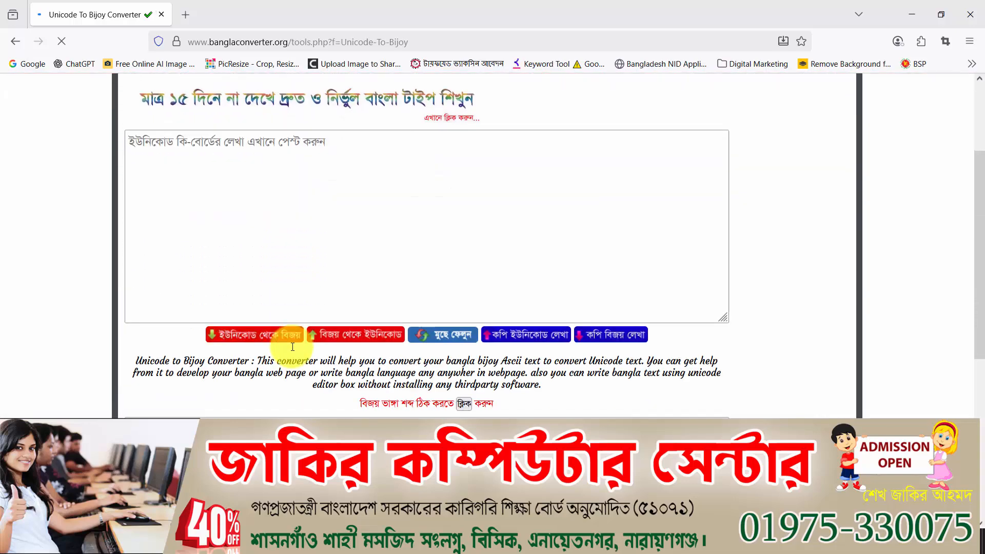
pyautogui.click(132, 140)
pyautogui.hotkey('ctrl', 'v')
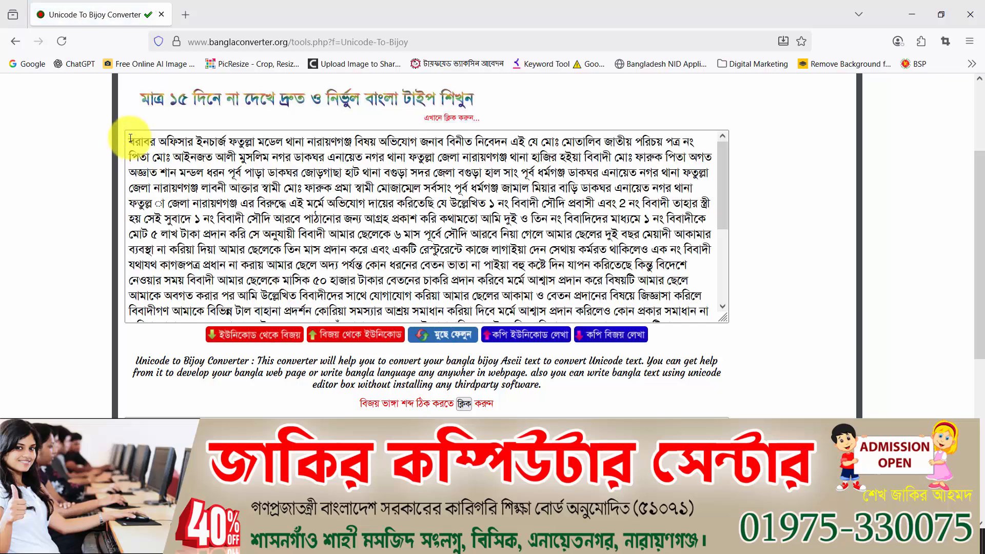
pyautogui.click(128, 140)
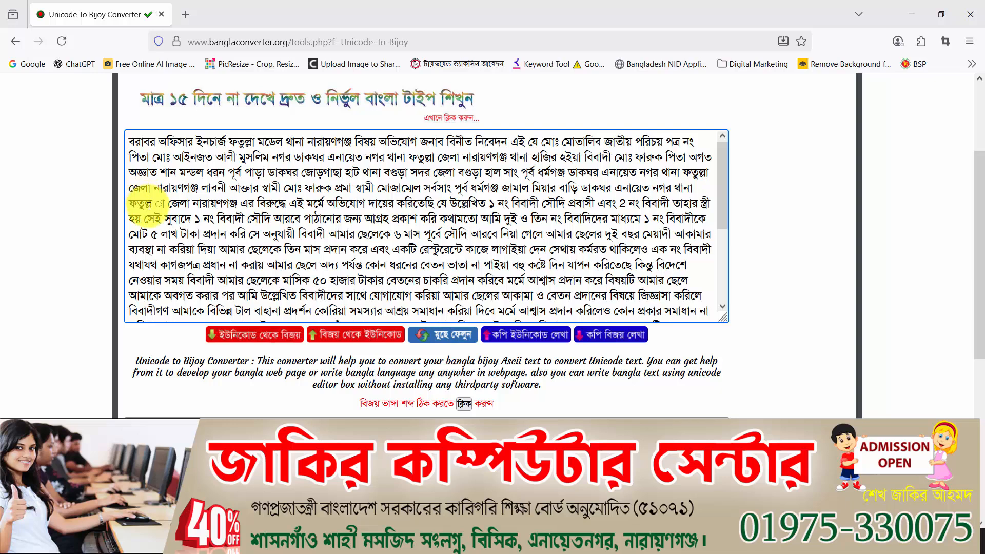
pyautogui.moveTo(148, 206); pyautogui.dragTo(231, 218)
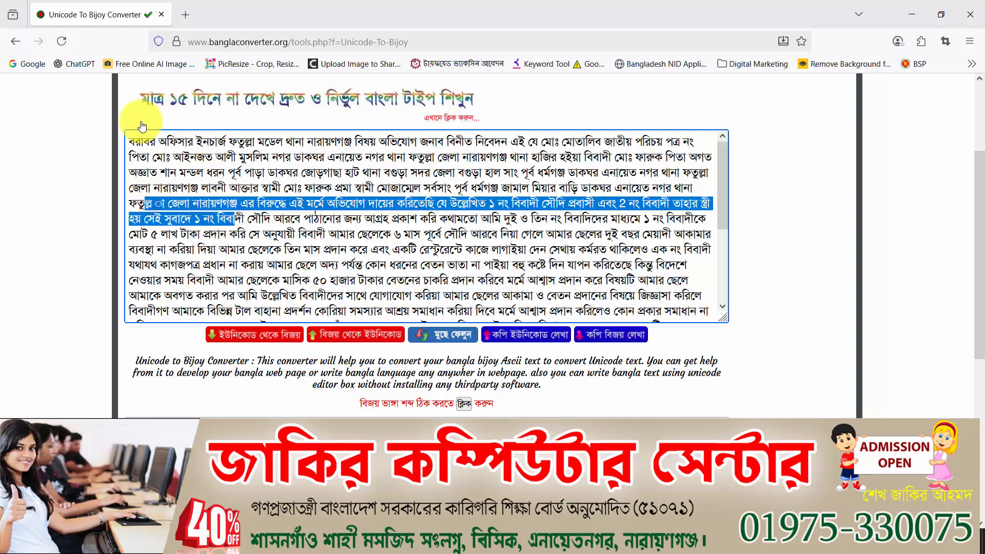
pyautogui.moveTo(129, 138); pyautogui.dragTo(563, 368)
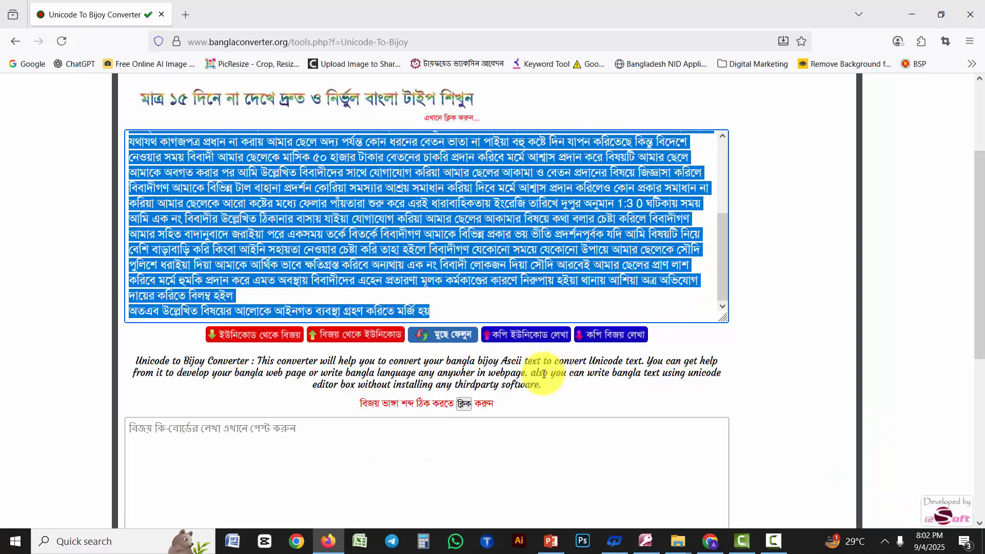
pyautogui.press('Delete')
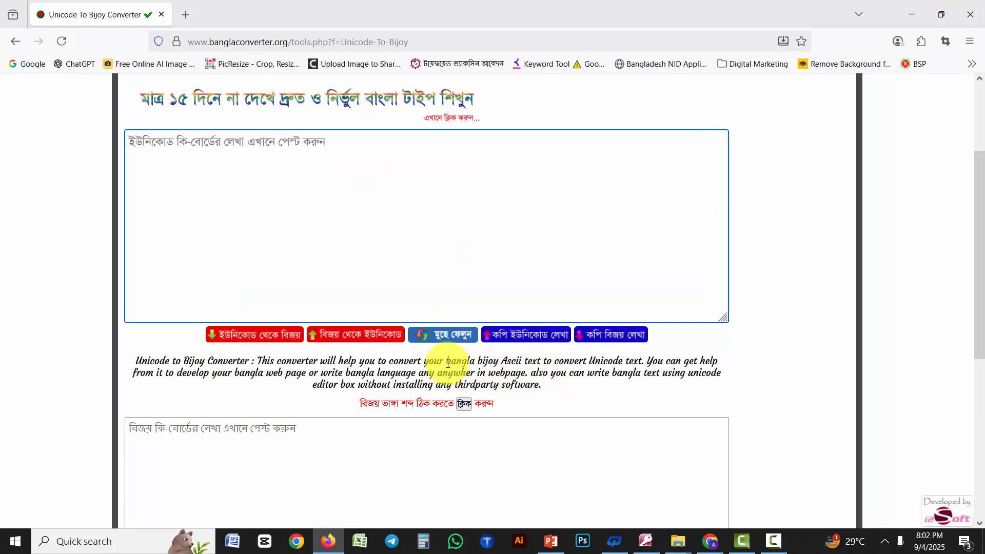
# Paste the copied Bangla paragraph into the Unicode input box and convert it from Unicode to Bijoy
pyautogui.hotkey('ctrl', 'v')
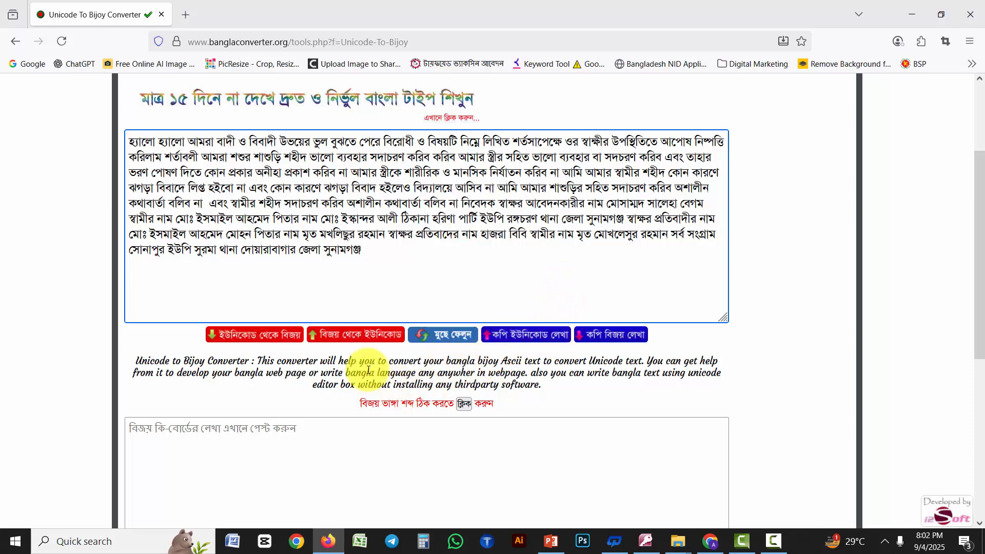
pyautogui.click(285, 341)
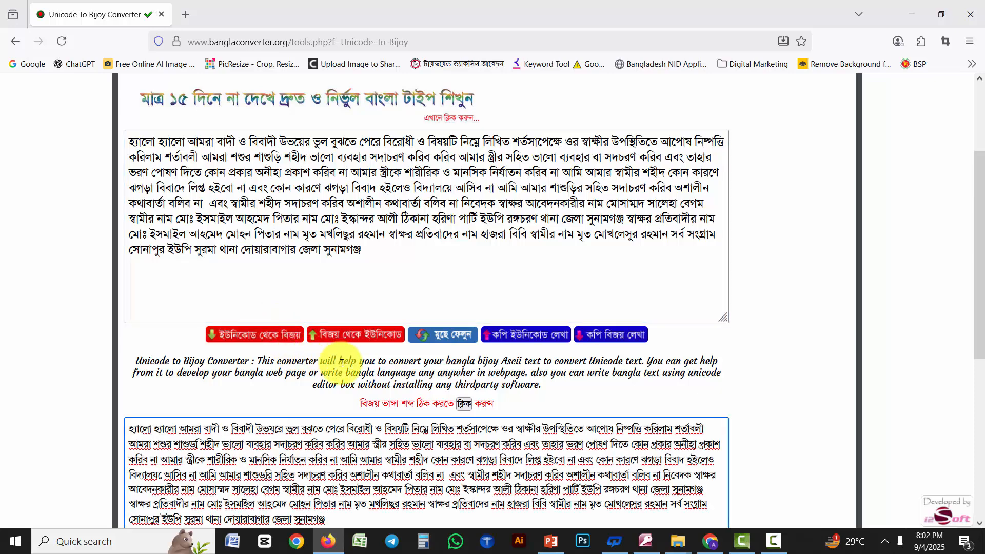
pyautogui.scroll(-3, 338, 360)
pyautogui.scroll(-2, 342, 362)
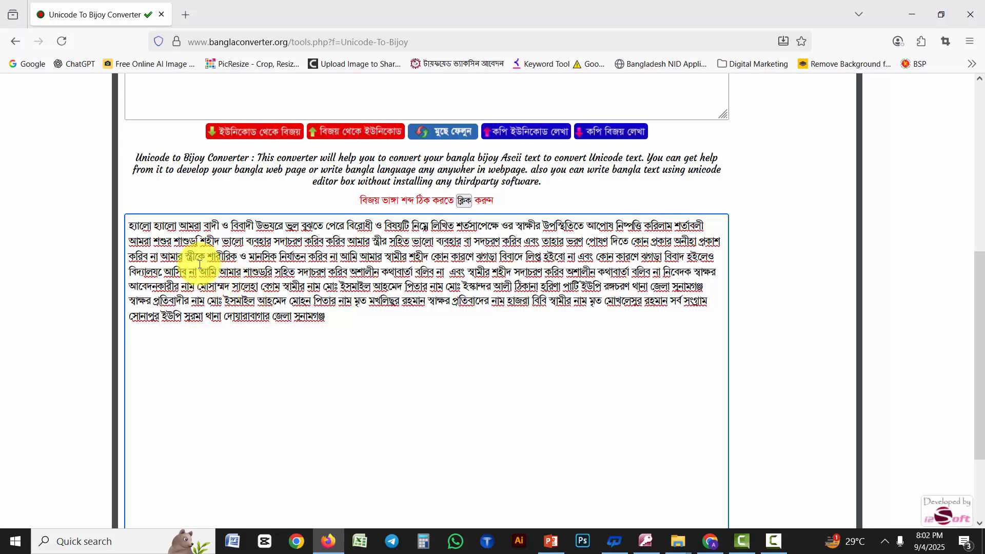
# Cut the entire converted text out of the Bijoy output box
pyautogui.click(129, 224)
pyautogui.hotkey('ctrl', 'a')
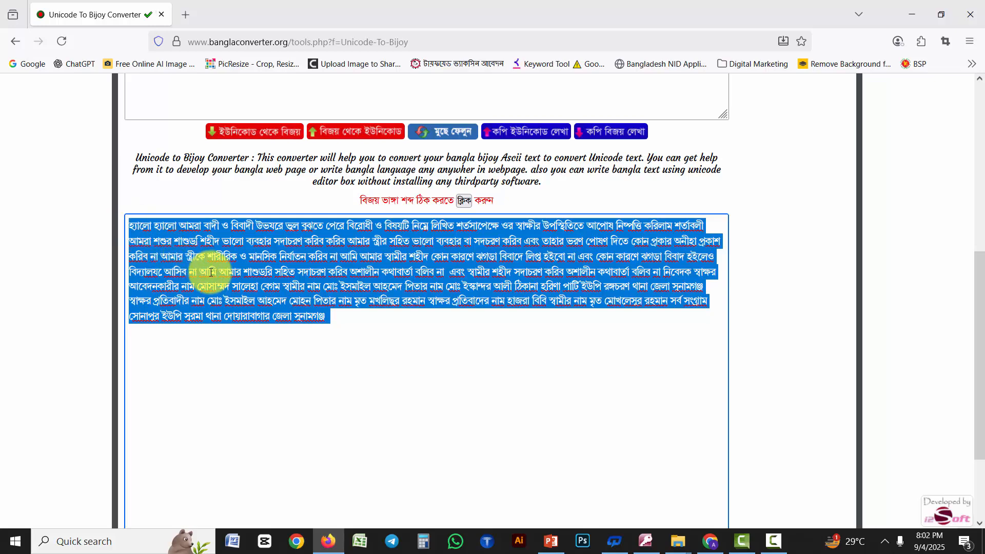
pyautogui.press('BackSpace')
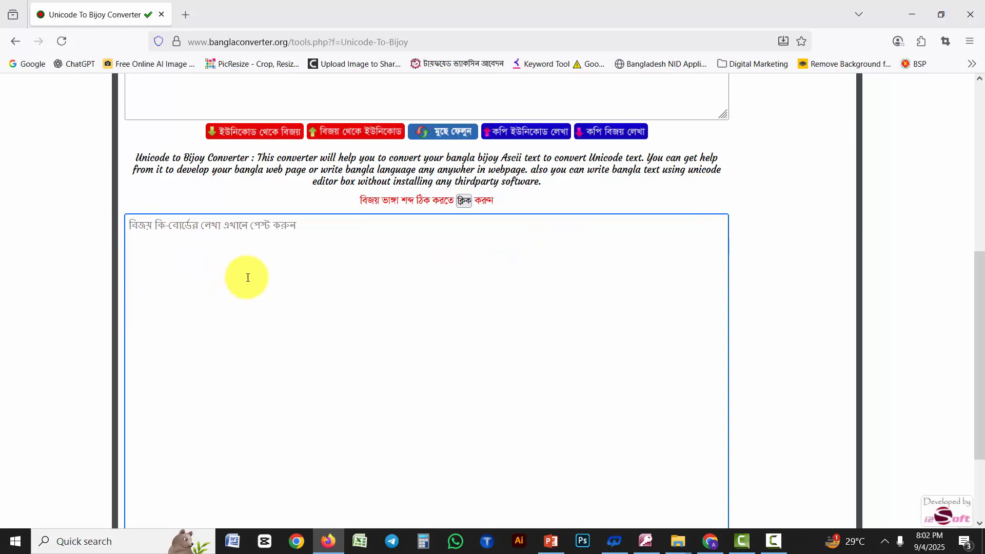
pyautogui.scroll(-3, 256, 272)
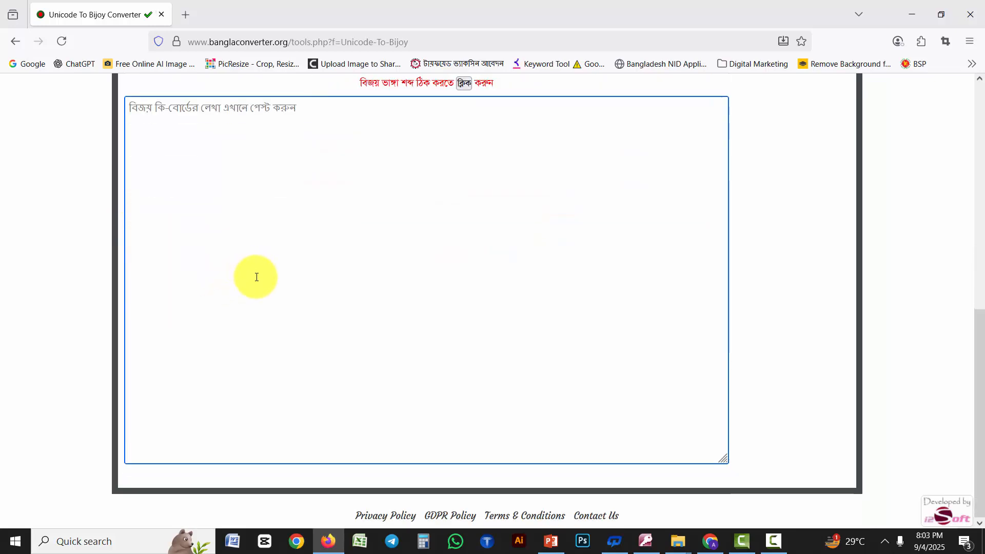
# Switch to Microsoft Word, paste the converted Bijoy text into the blank document and maximize the window
pyautogui.click(238, 540)
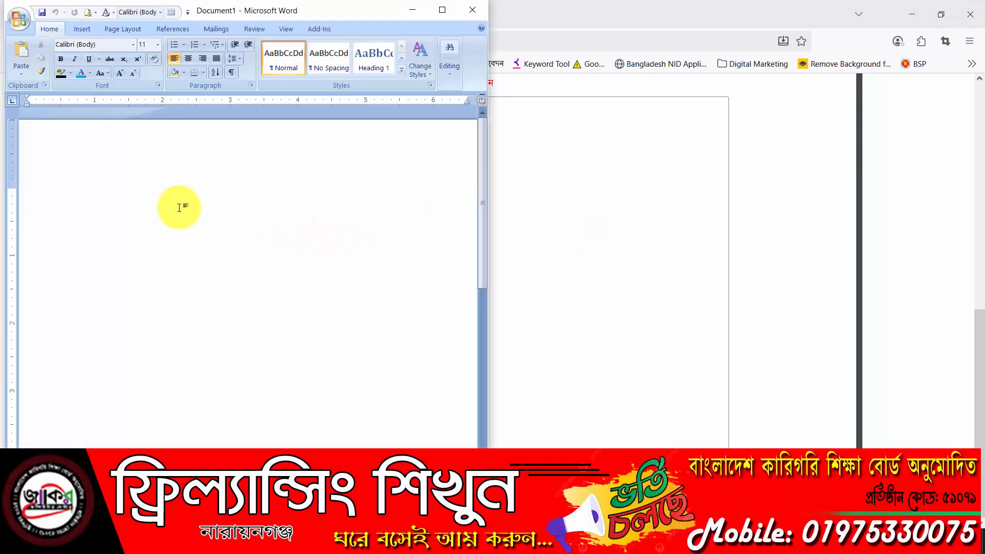
pyautogui.hotkey('ctrl', 'v')
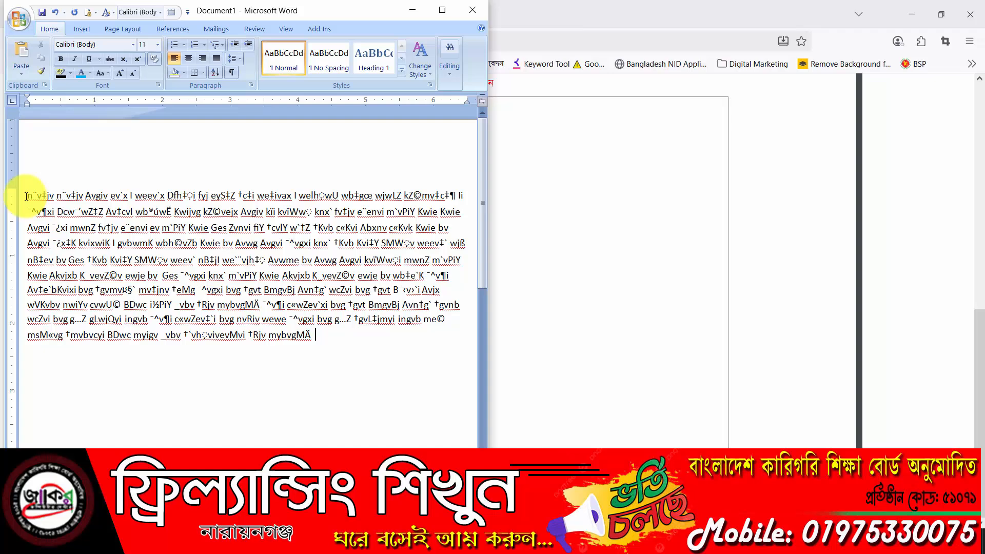
pyautogui.click(437, 11)
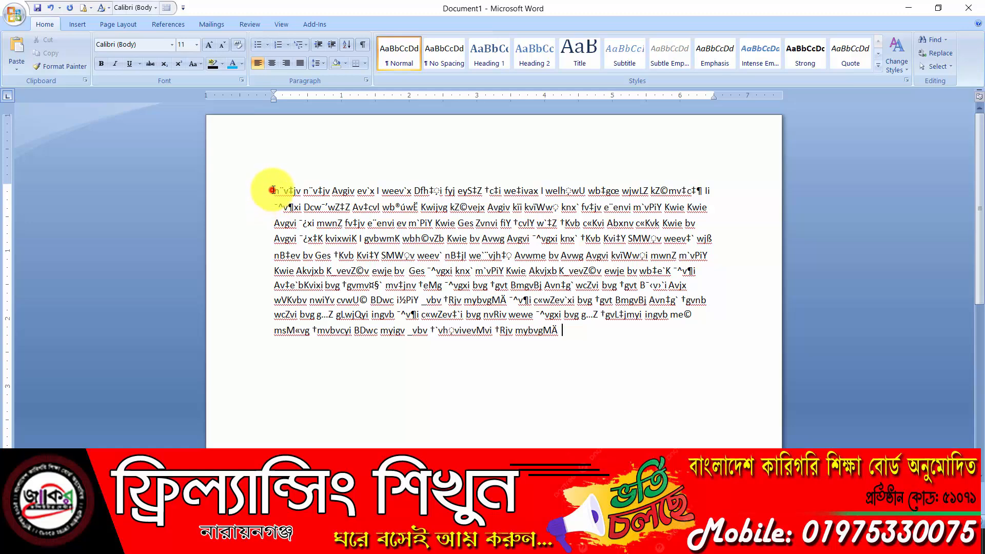
# Apply the fourth recently used font, a Bangla Bijoy font, to all of the pasted text
pyautogui.hotkey('ctrl', 'a')
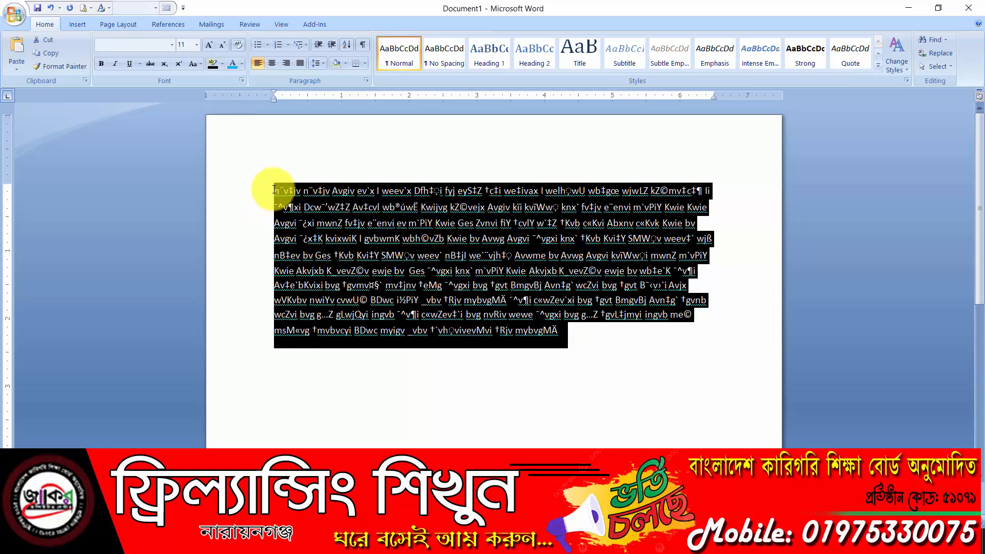
pyautogui.click(171, 45)
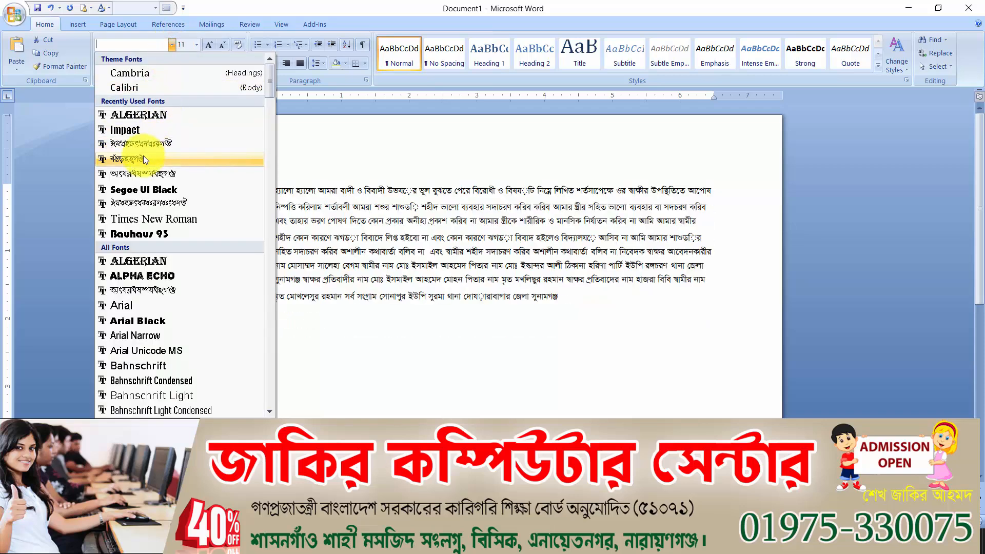
pyautogui.click(143, 159)
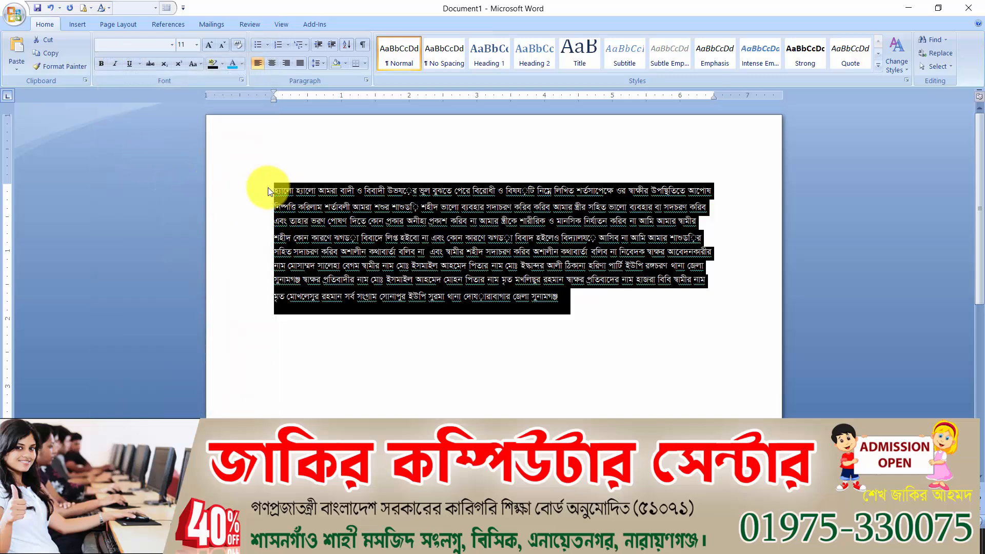
# Enlarge all of the pasted Bangla text to font size 16 and deselect it
pyautogui.click(210, 44)
pyautogui.click(210, 45)
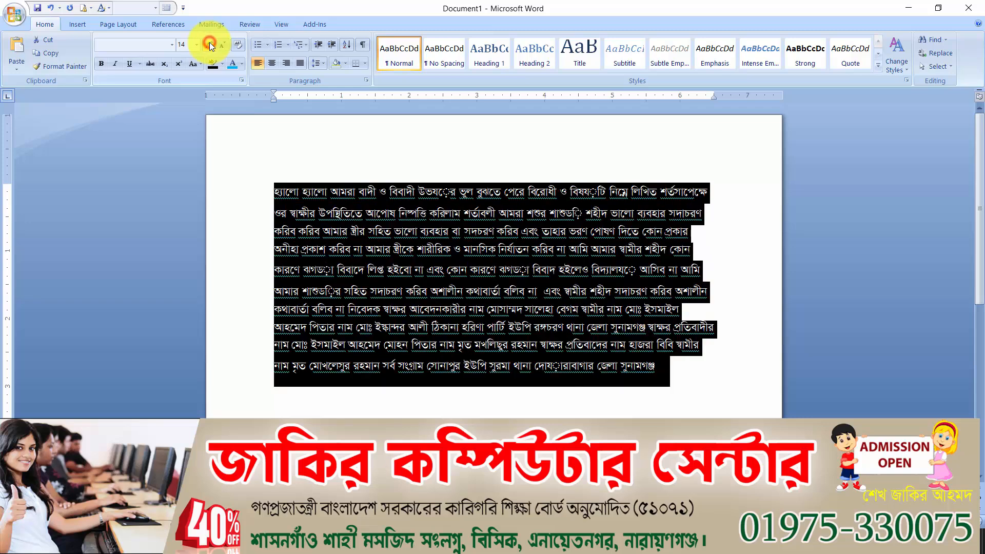
pyautogui.click(209, 45)
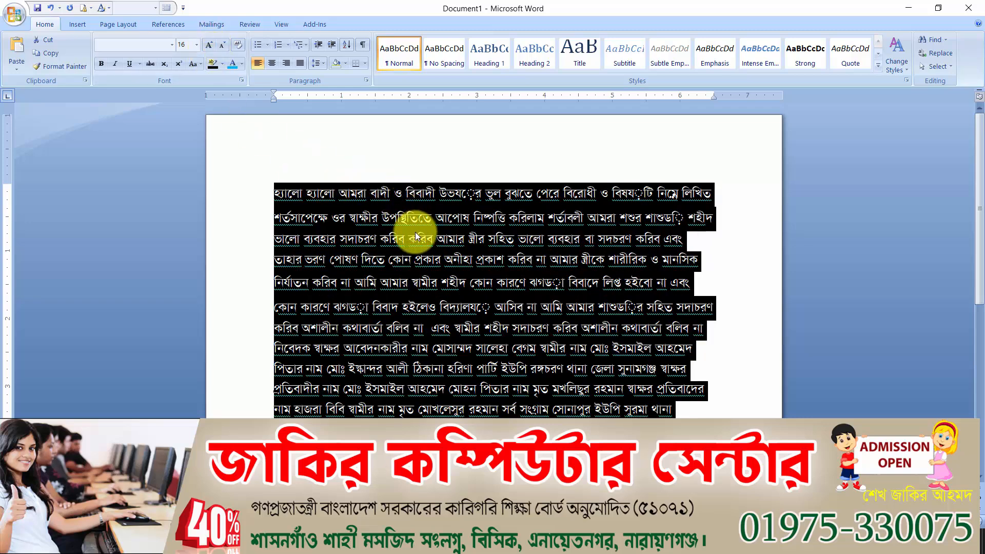
pyautogui.click(473, 192)
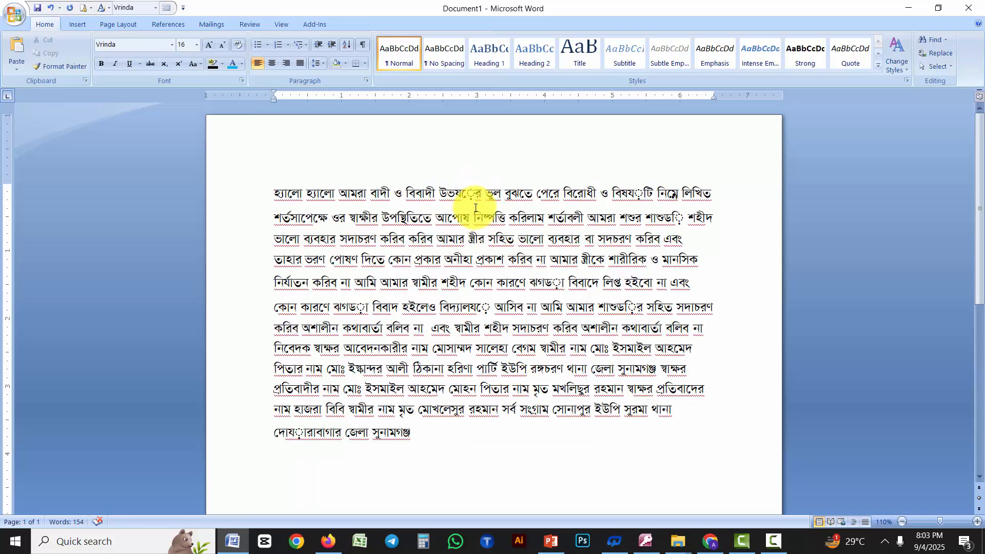